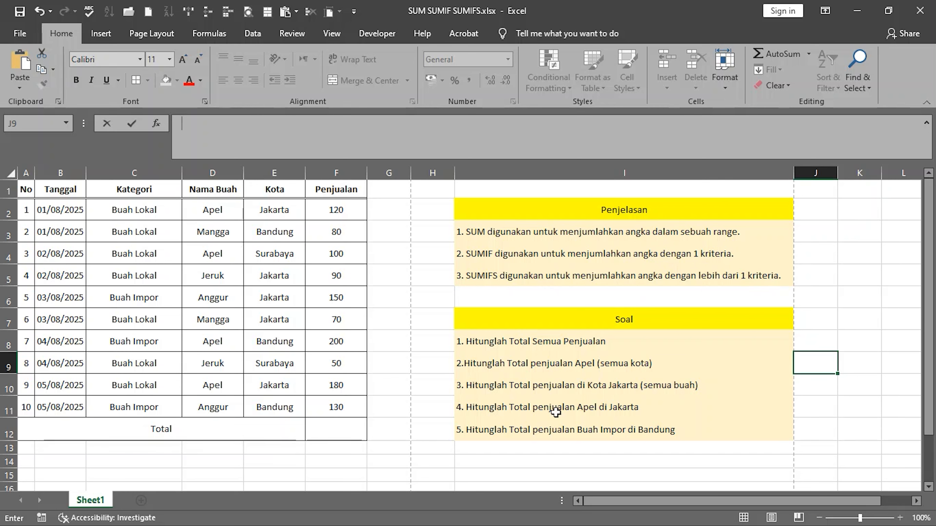
# Calculate the total of all sales in J8 with a SUM formula over the Penjualan range F2:F11
pyautogui.scroll(-1, 556, 409)
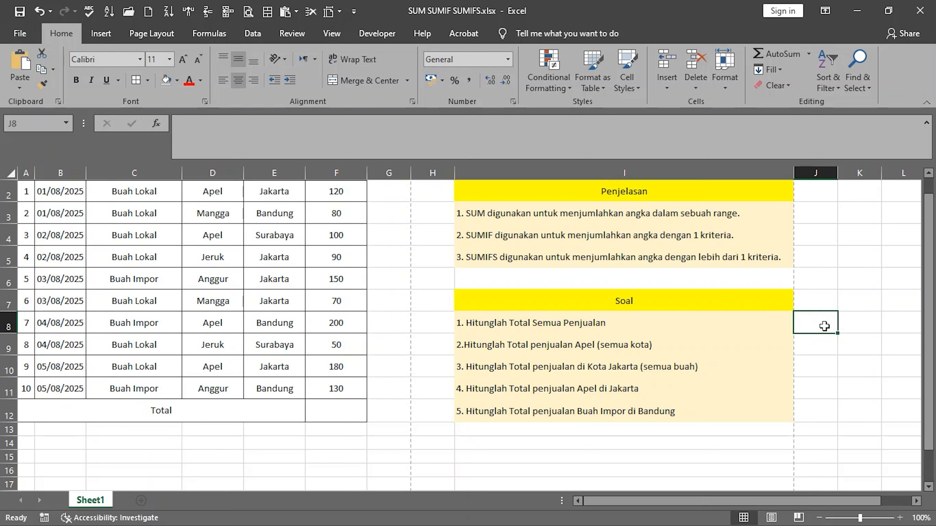
pyautogui.write('=')
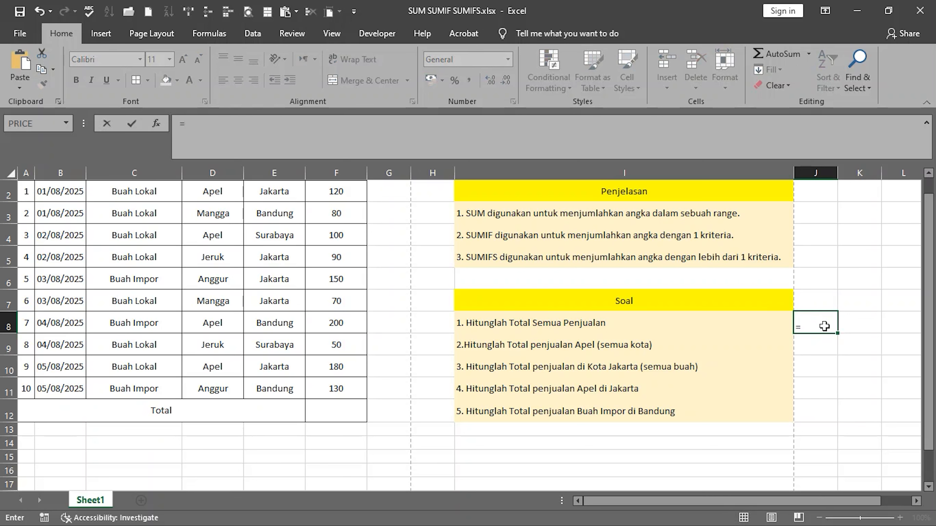
pyautogui.write('sum')
pyautogui.press('Tab')
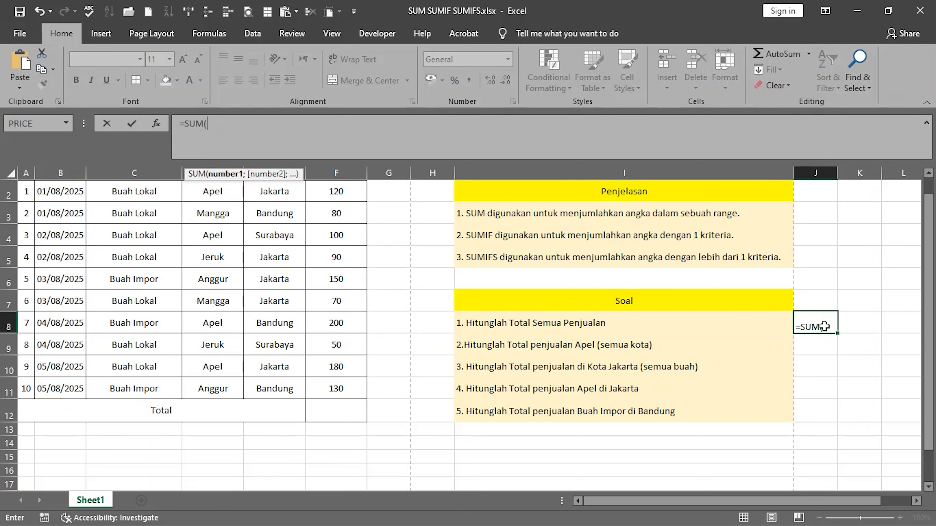
pyautogui.scroll(1, 444, 383)
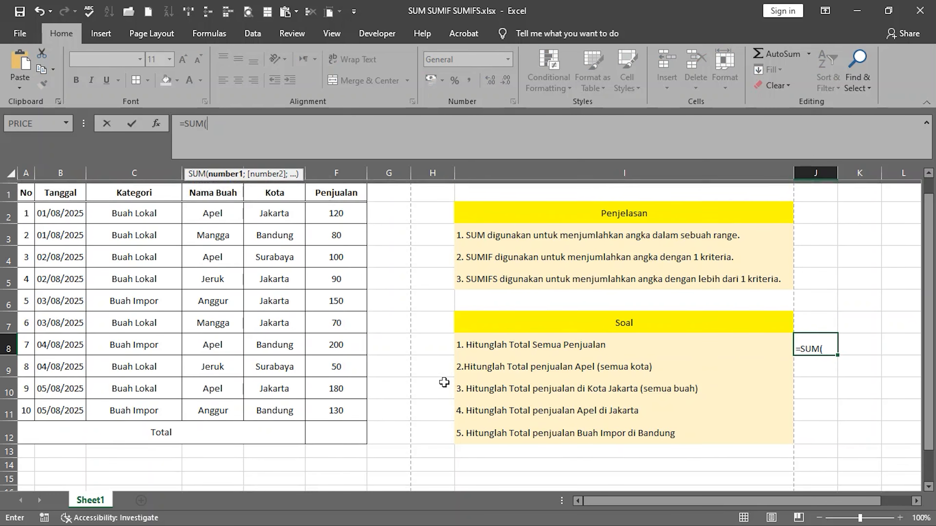
pyautogui.moveTo(344, 210); pyautogui.dragTo(343, 404)
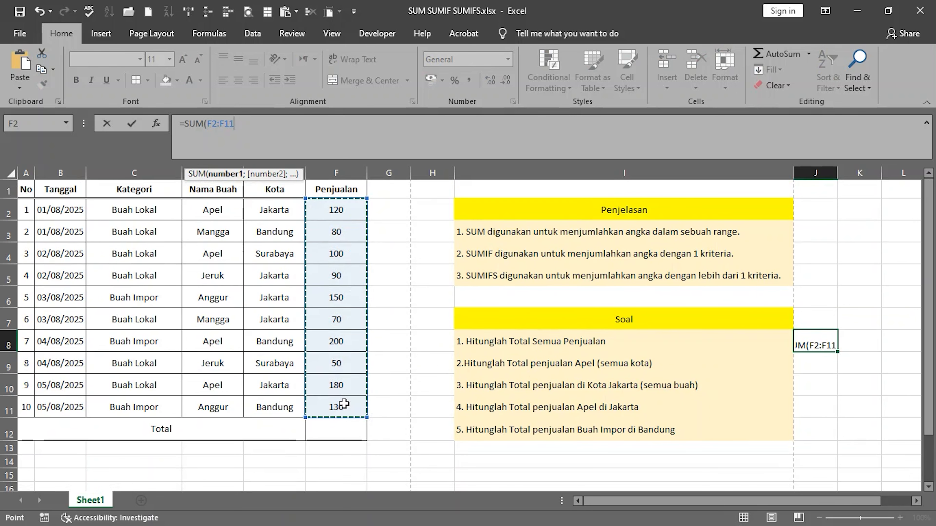
pyautogui.press('Return')
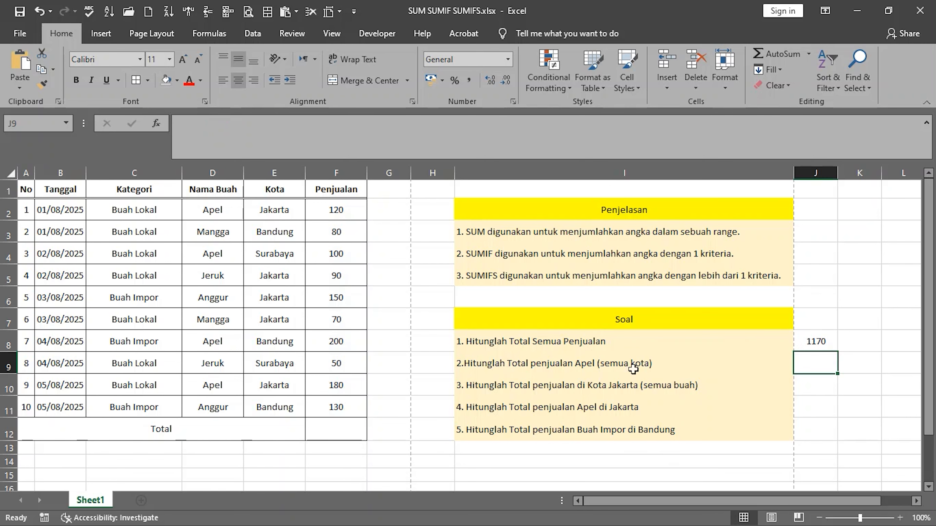
# Review the second question against the Nama Buah and Kota columns and the explanation of SUMIF
pyautogui.scroll(-1, 565, 407)
pyautogui.scroll(1, 566, 406)
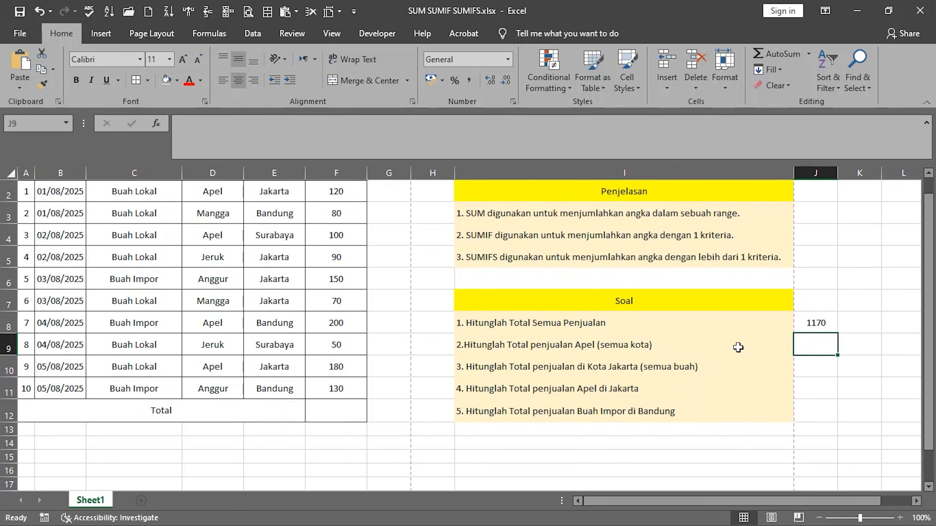
pyautogui.scroll(1, 782, 348)
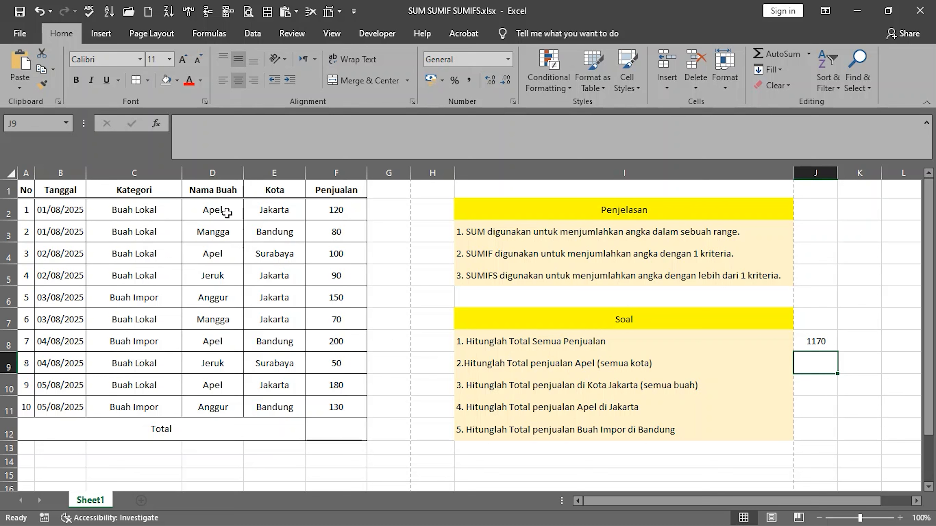
pyautogui.moveTo(225, 211); pyautogui.dragTo(238, 405)
pyautogui.moveTo(275, 231); pyautogui.dragTo(276, 360)
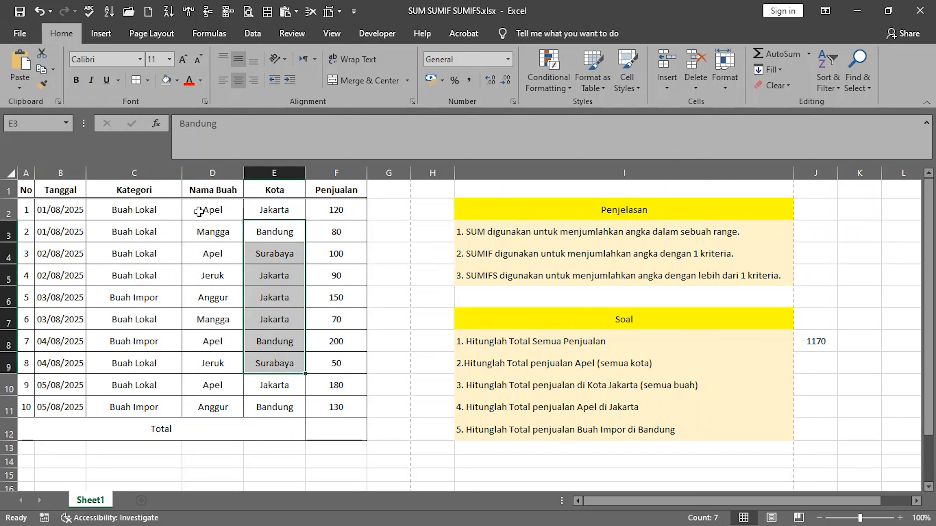
pyautogui.click(213, 214)
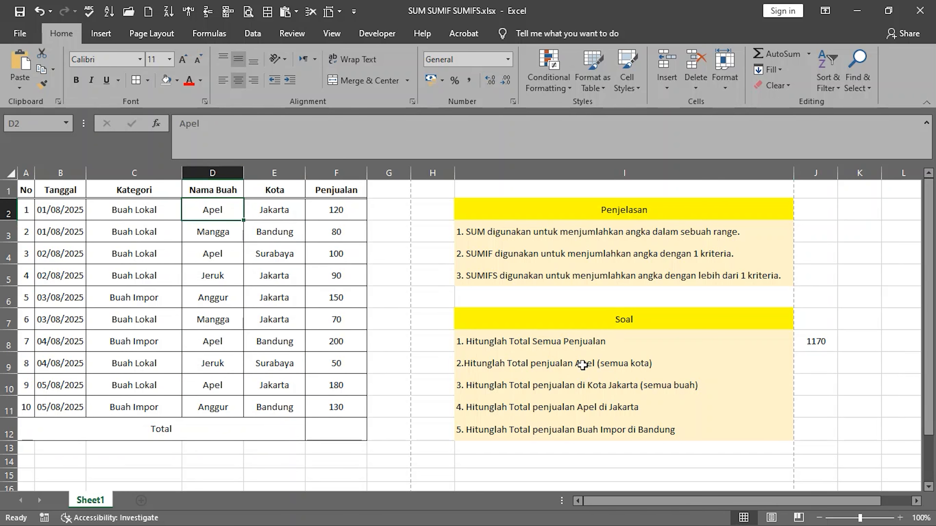
pyautogui.click(481, 254)
# Calculate total Apel sales in J9 with SUMIF, using range D2:D11, criterion "Apel" and sum range F2:F11, and review the formula
pyautogui.click(806, 364)
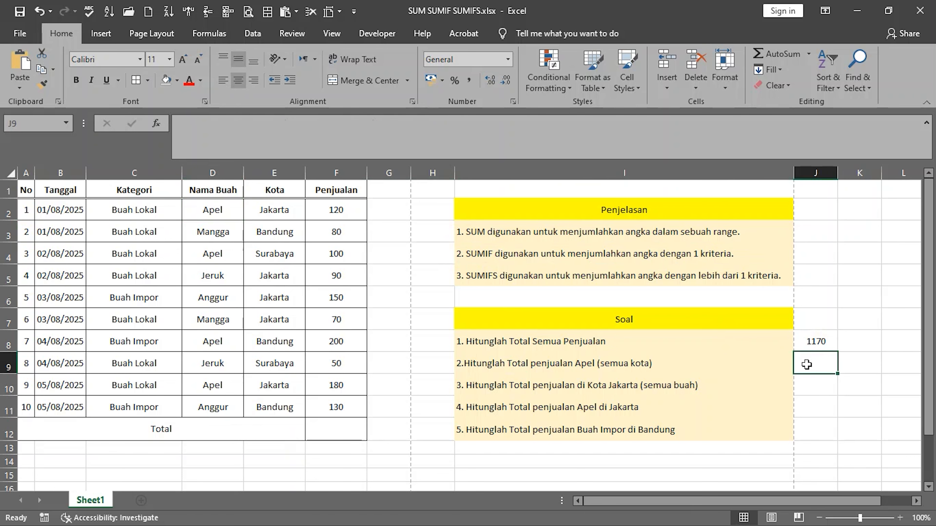
pyautogui.write('=sum')
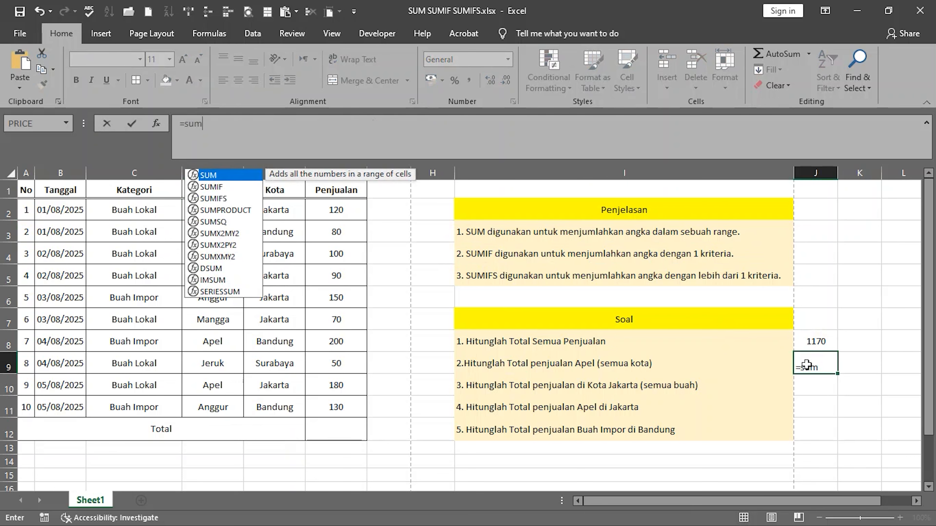
pyautogui.write('i')
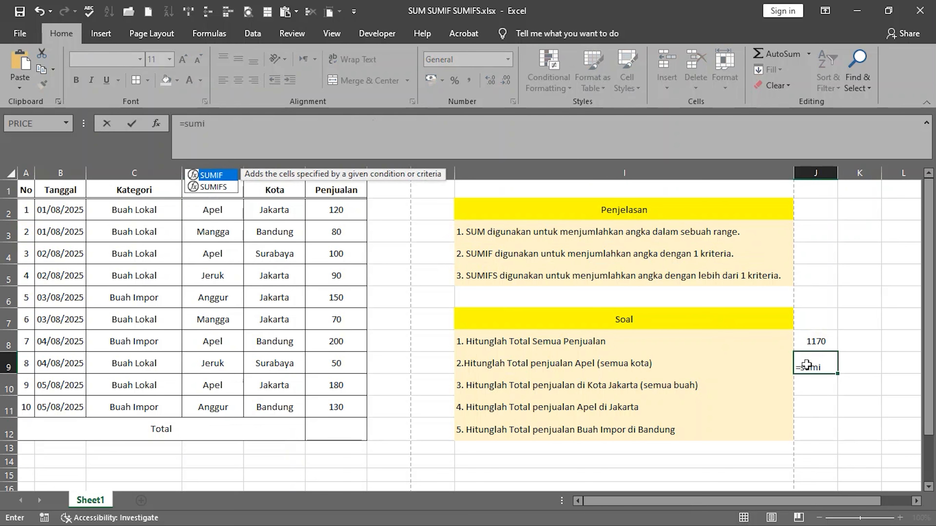
pyautogui.press('Tab')
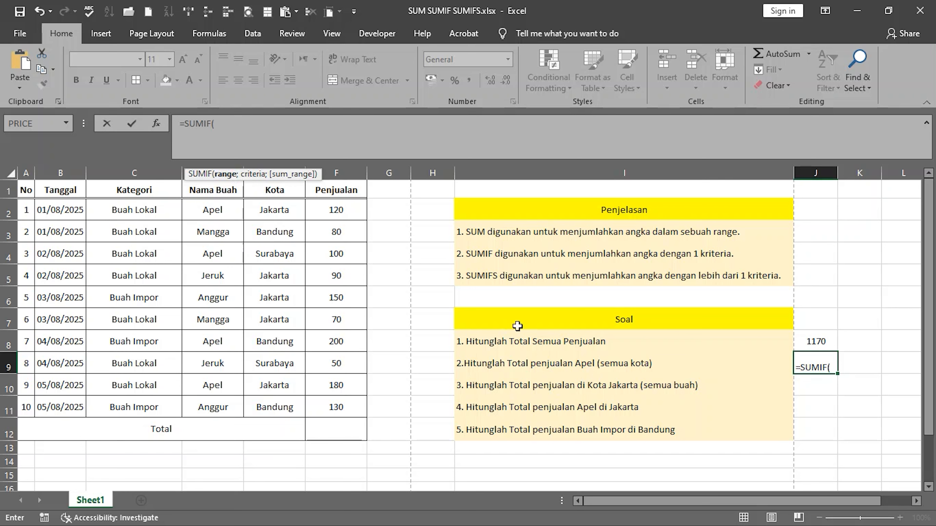
pyautogui.moveTo(213, 210); pyautogui.dragTo(226, 405)
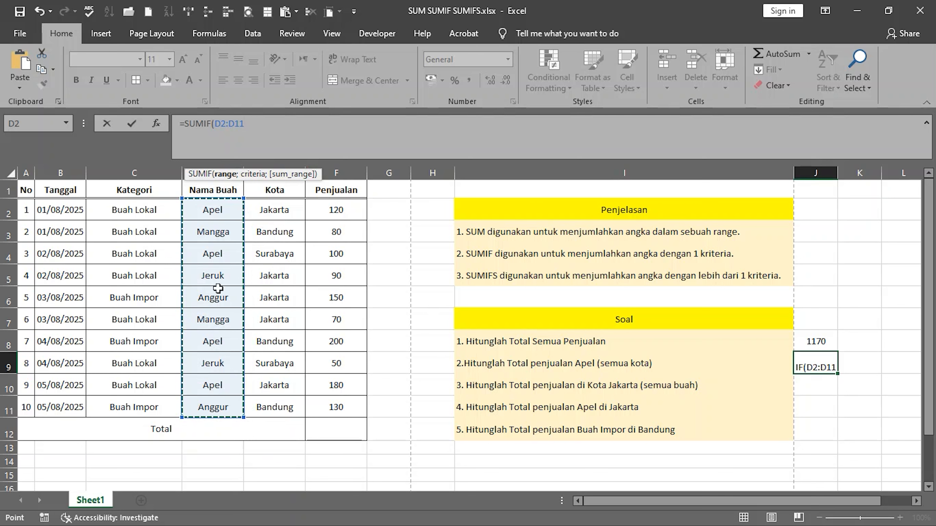
pyautogui.write(';')
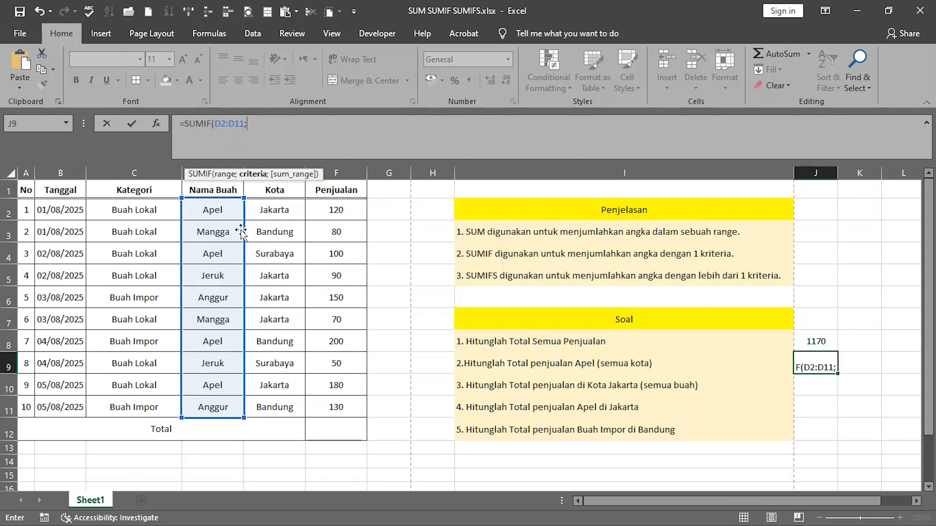
pyautogui.write('"')
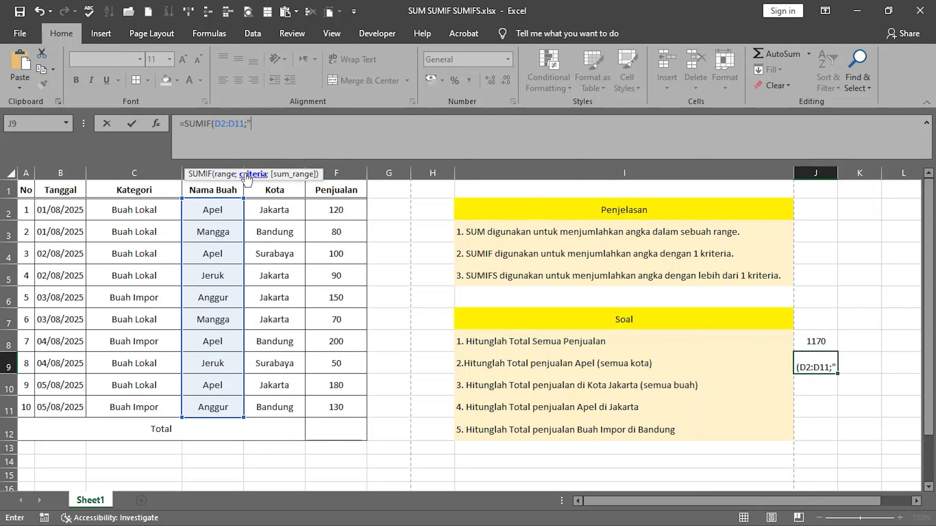
pyautogui.write('Apel";')
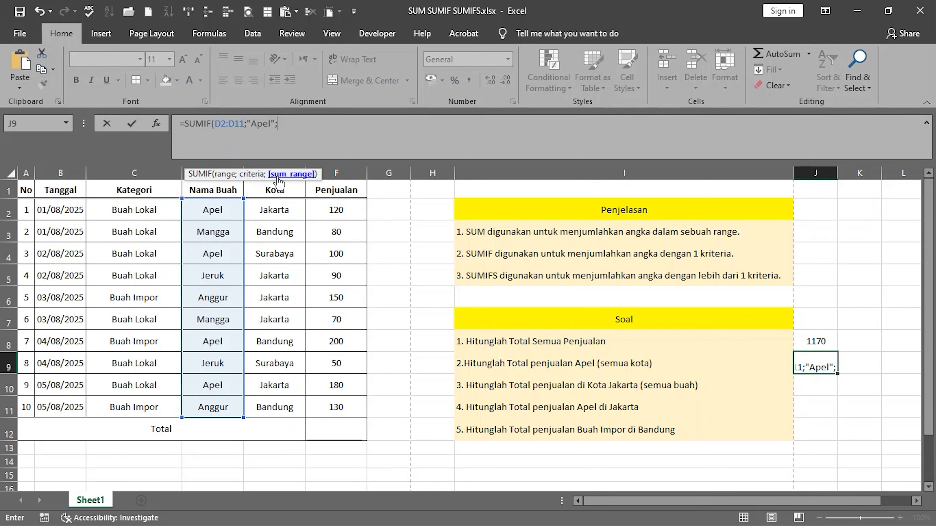
pyautogui.moveTo(350, 210); pyautogui.dragTo(353, 402)
pyautogui.press('Return')
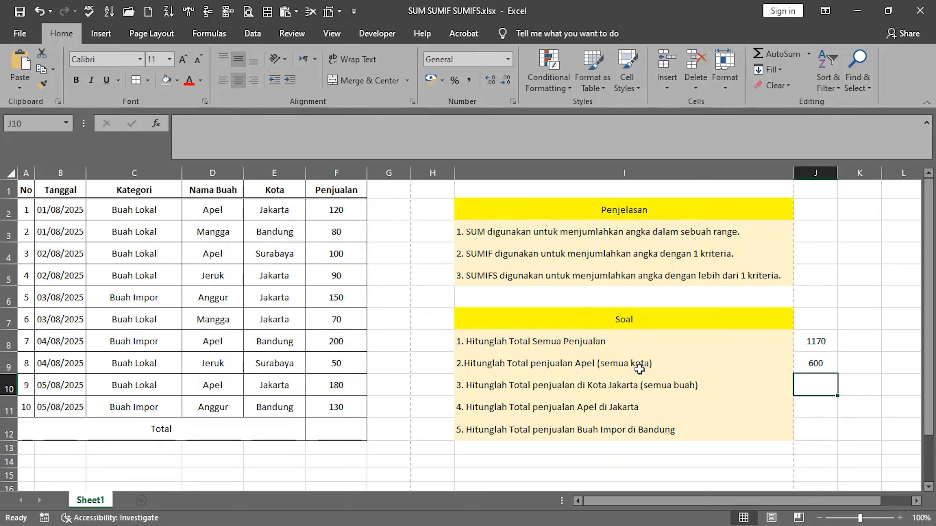
pyautogui.click(801, 363)
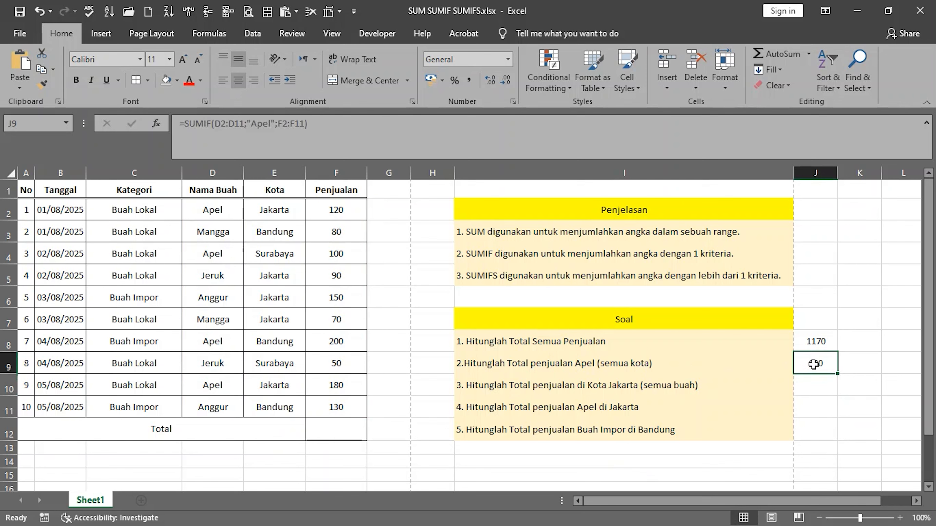
pyautogui.press('Down')
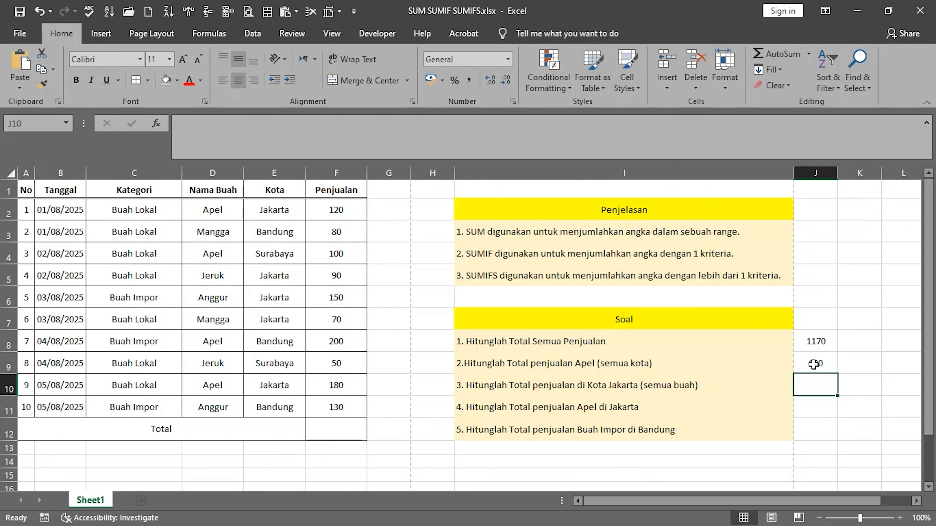
# Calculate total Jakarta sales in J10 with SUMIF, using range E2:E11, criterion "Jakarta" and sum range F2:F11
pyautogui.scroll(-1, 829, 351)
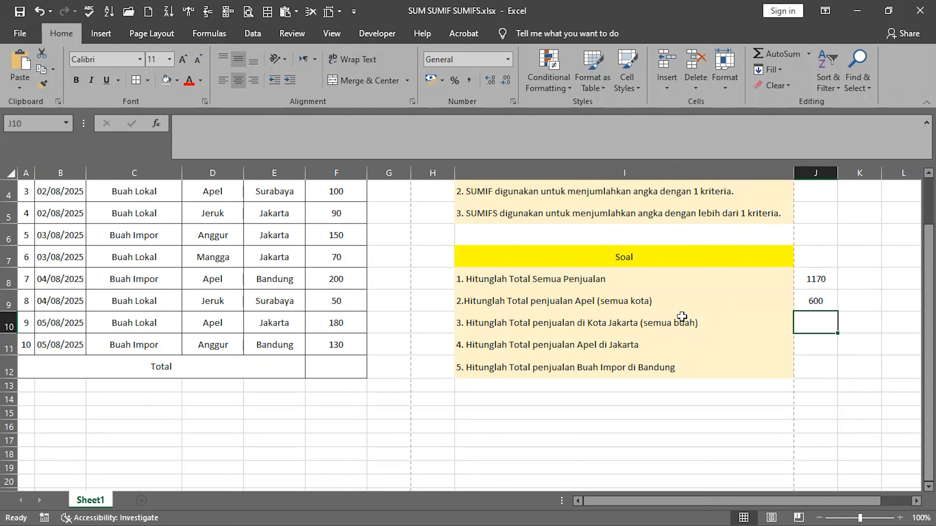
pyautogui.write('=sum')
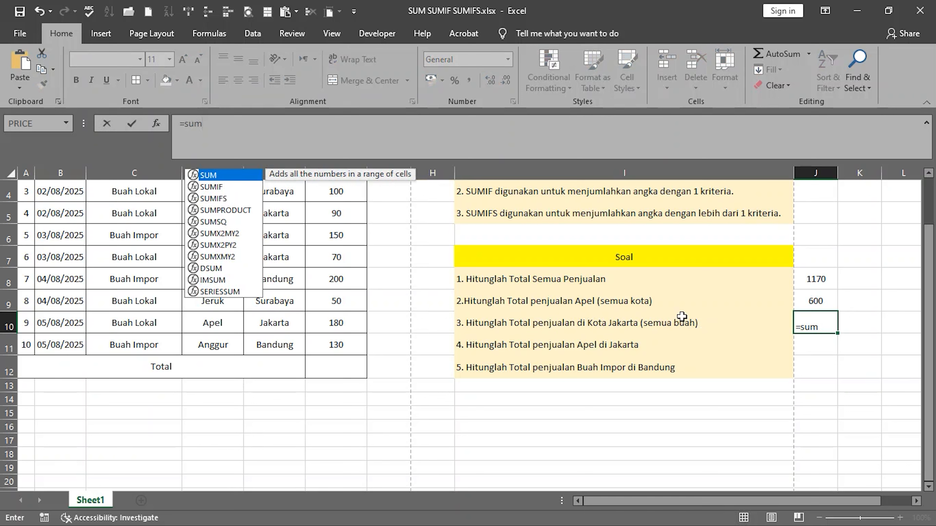
pyautogui.write('if')
pyautogui.press('Tab')
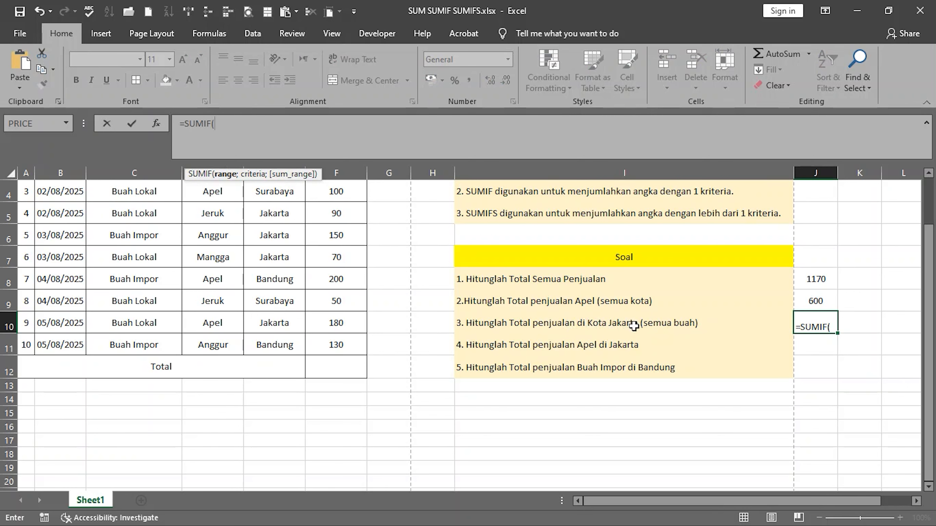
pyautogui.scroll(2, 633, 326)
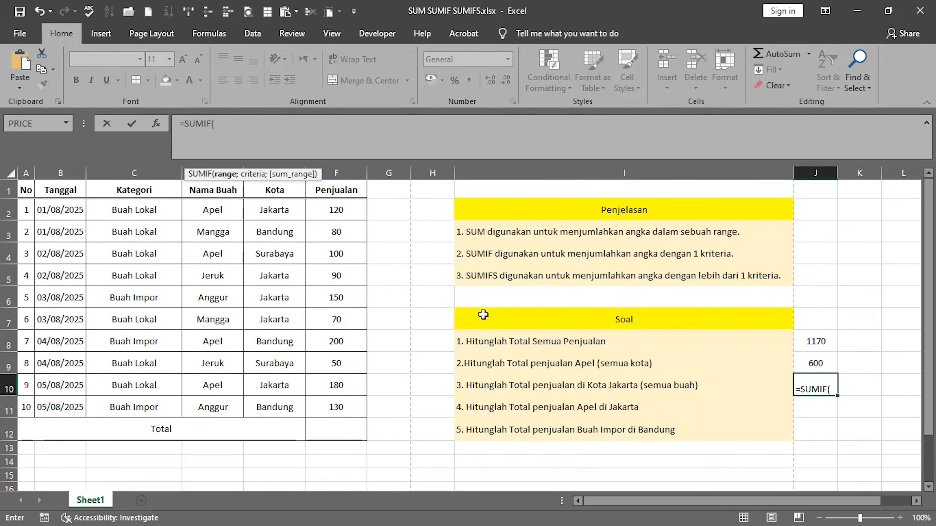
pyautogui.click(271, 211)
pyautogui.moveTo(271, 211); pyautogui.dragTo(286, 402)
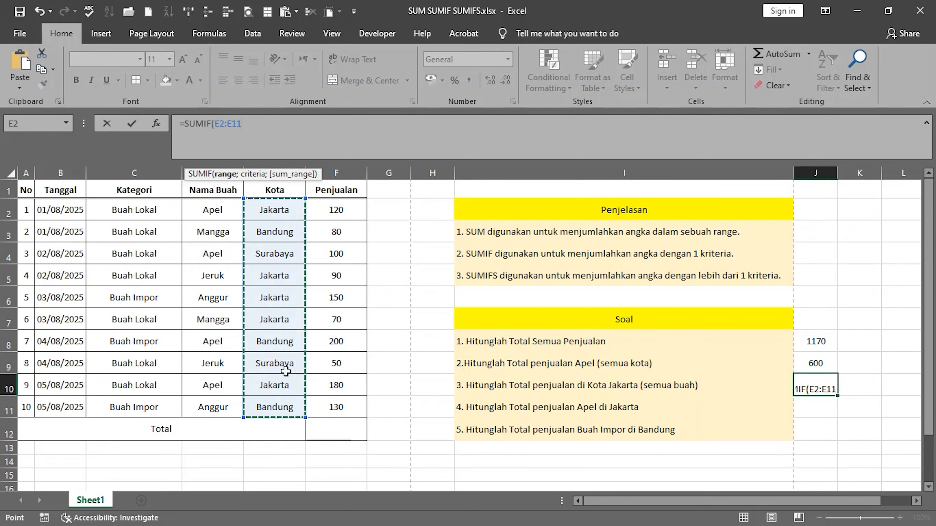
pyautogui.write(';')
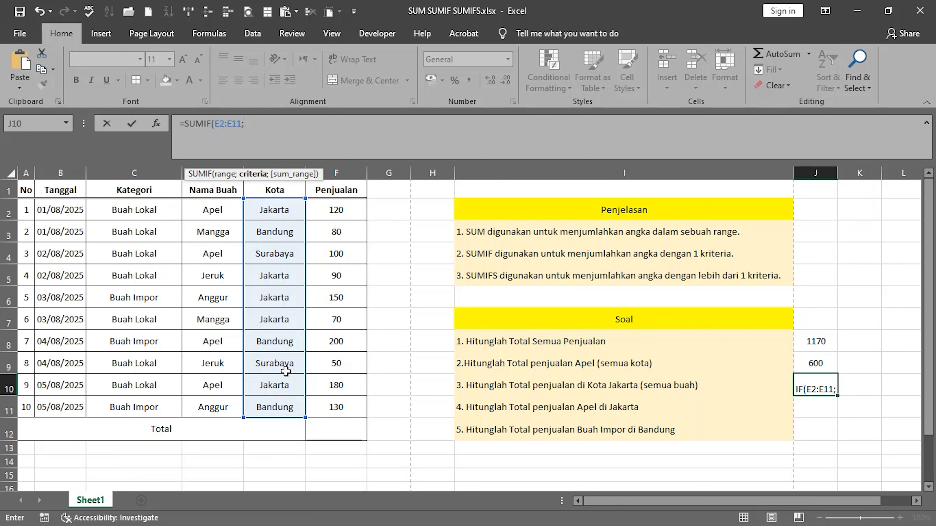
pyautogui.write('"Jakarta";')
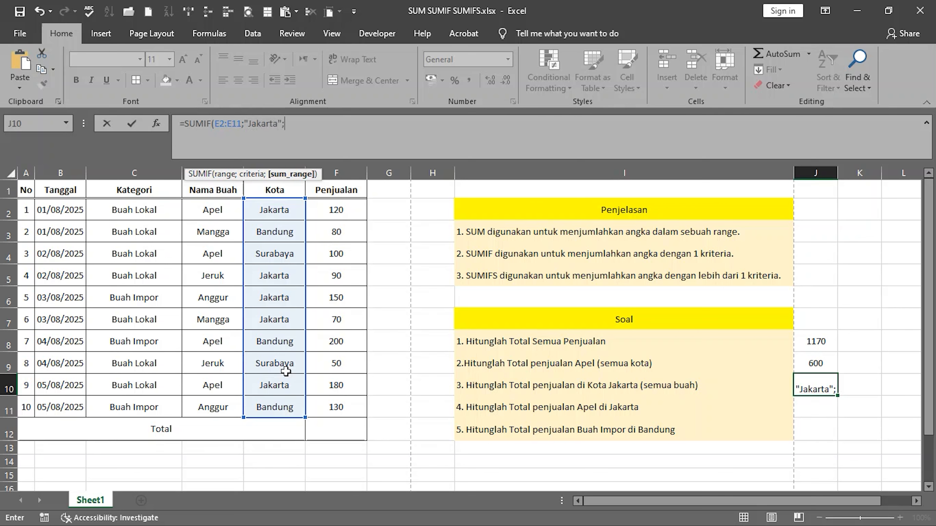
pyautogui.moveTo(337, 210); pyautogui.dragTo(348, 401)
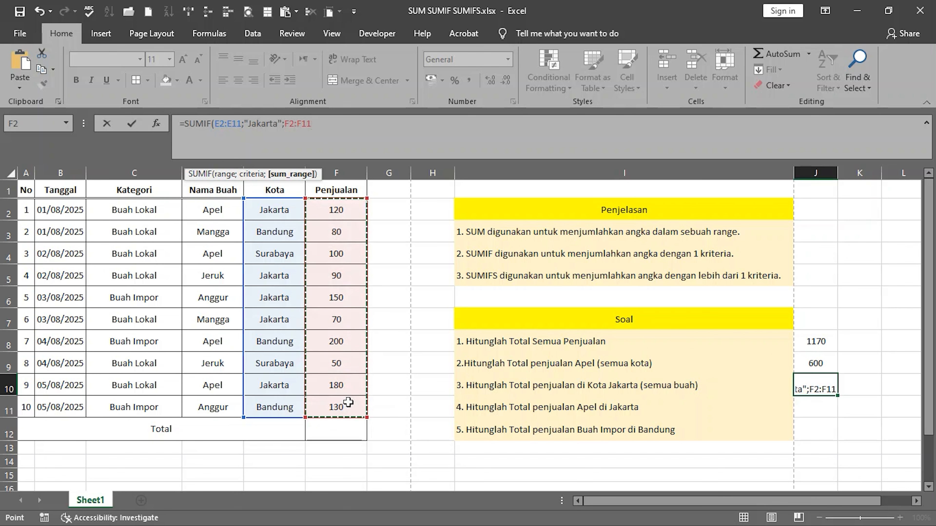
pyautogui.press('Return')
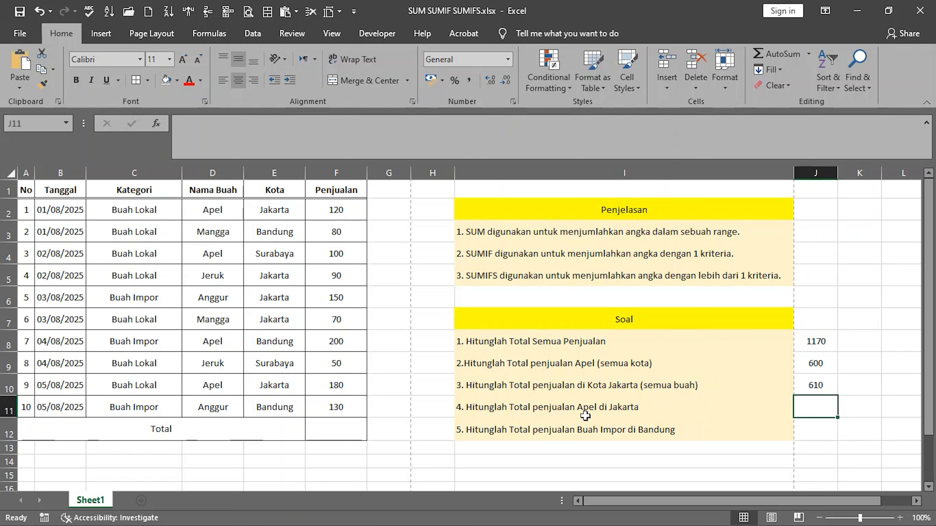
# Start a SUMIFS formula in J11 for total Apel sales in Jakarta, using the Penjualan values F2:F11 as sum range
pyautogui.click(551, 415)
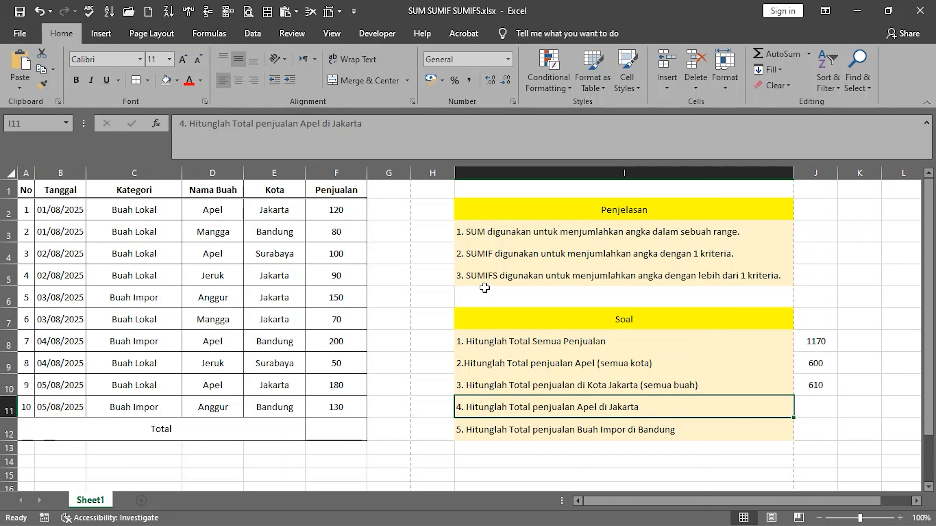
pyautogui.click(484, 277)
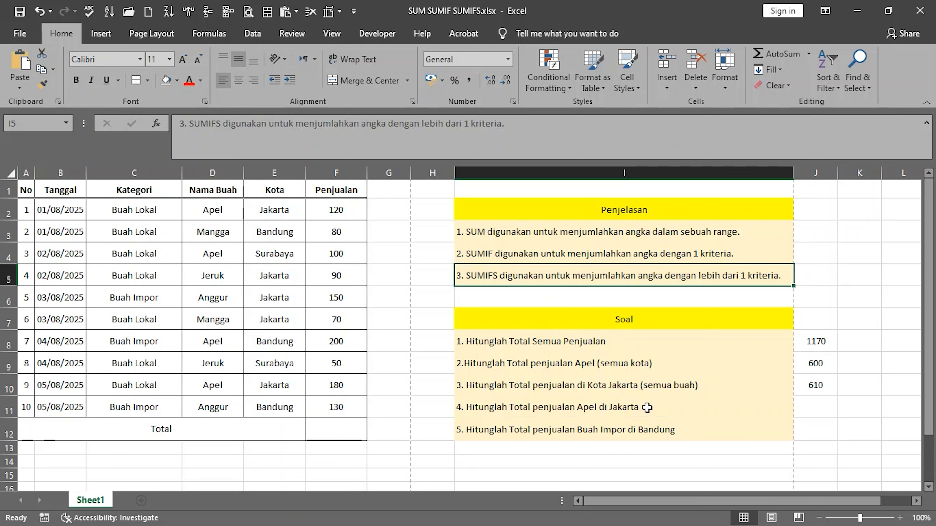
pyautogui.click(807, 407)
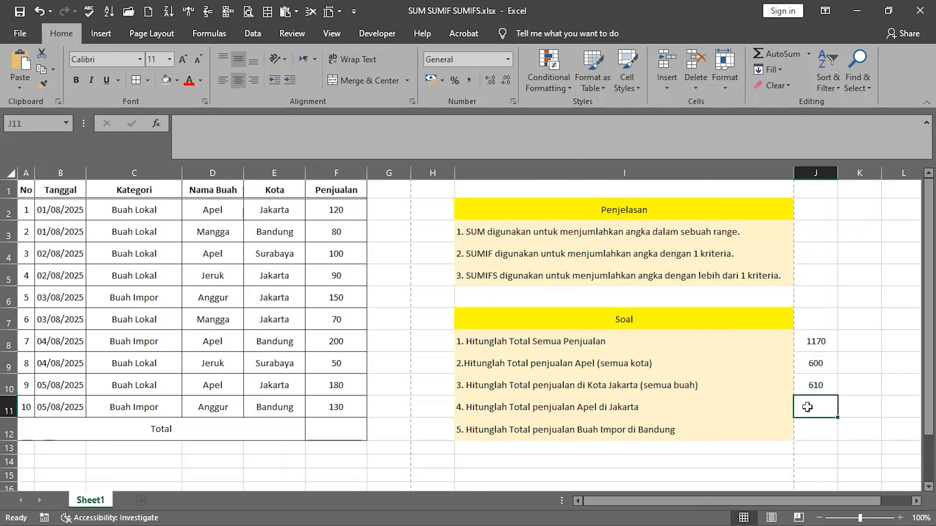
pyautogui.write('=sum')
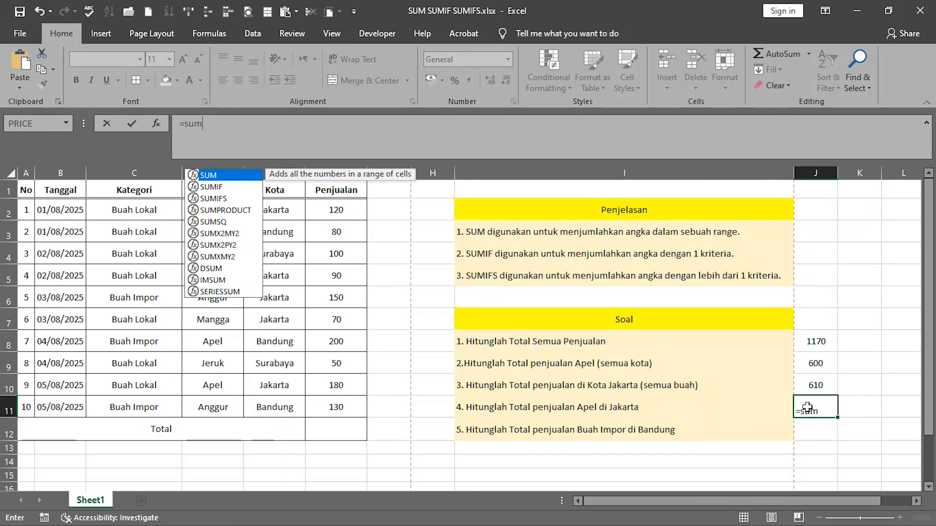
pyautogui.write('ifs')
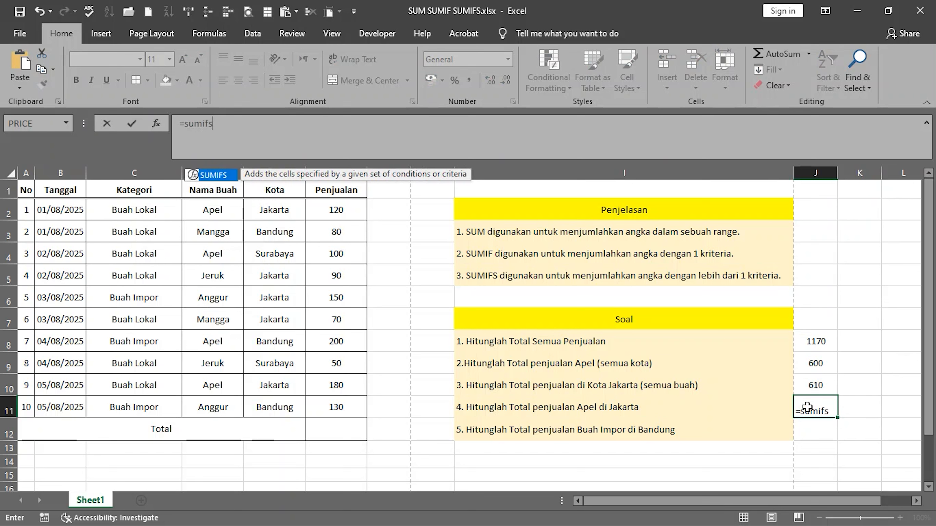
pyautogui.press('Tab')
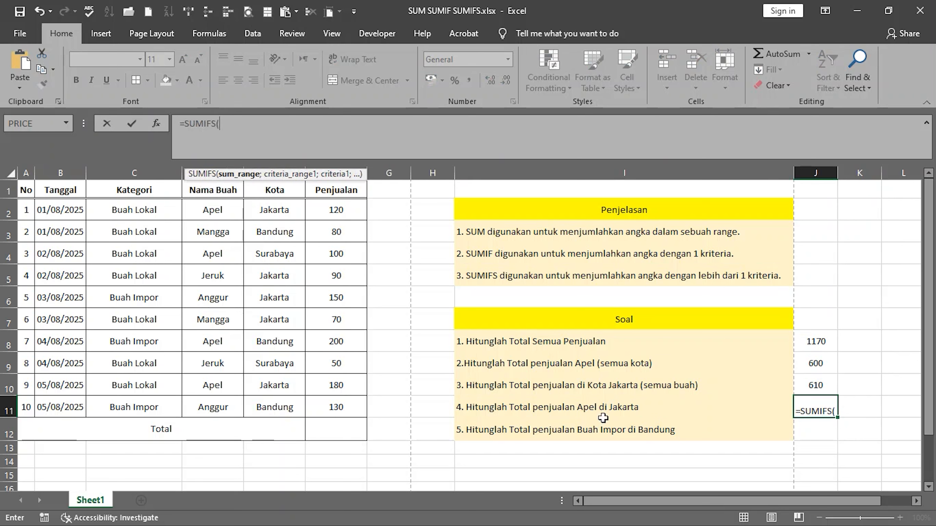
pyautogui.click(344, 211)
pyautogui.moveTo(345, 211); pyautogui.dragTo(358, 405)
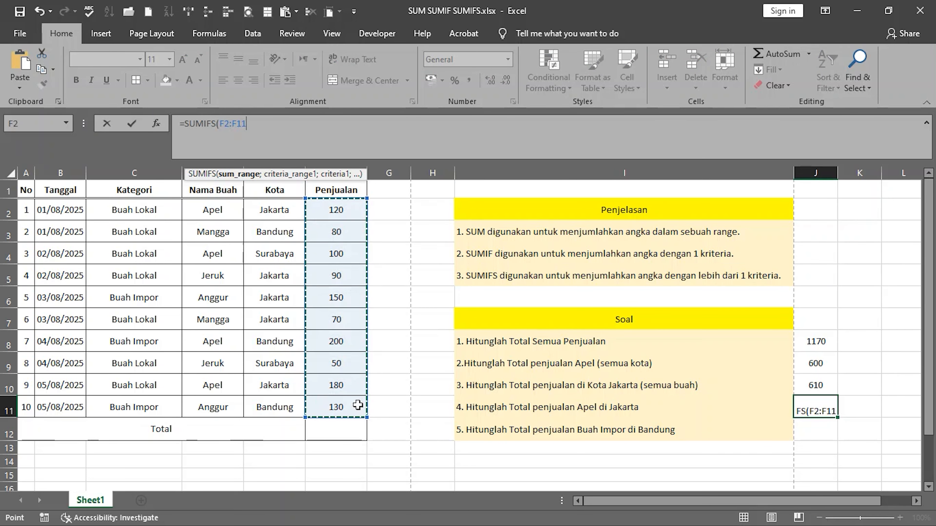
pyautogui.write(';')
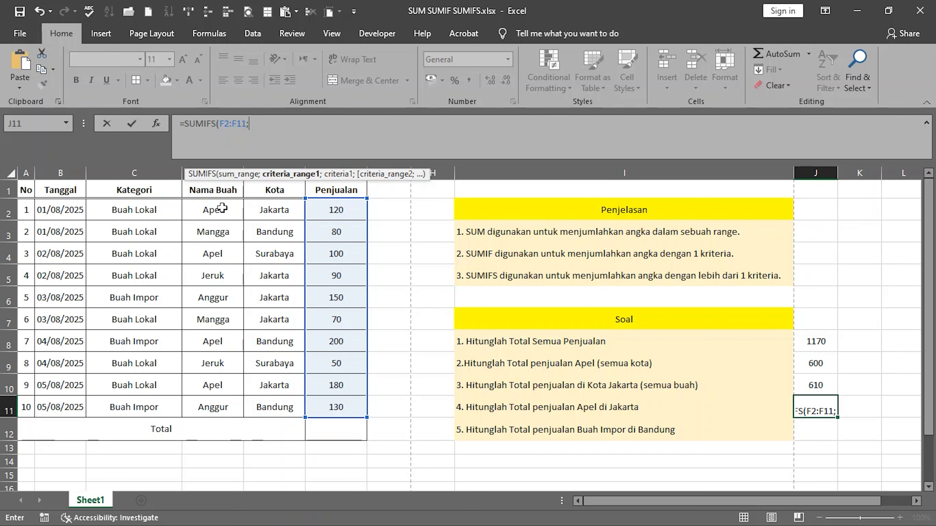
# Complete the J11 SUMIFS formula with criteria range D2:D11 matching "Apel" and E2:E11 matching "Jakarta", and review the formula
pyautogui.moveTo(222, 208); pyautogui.dragTo(232, 400)
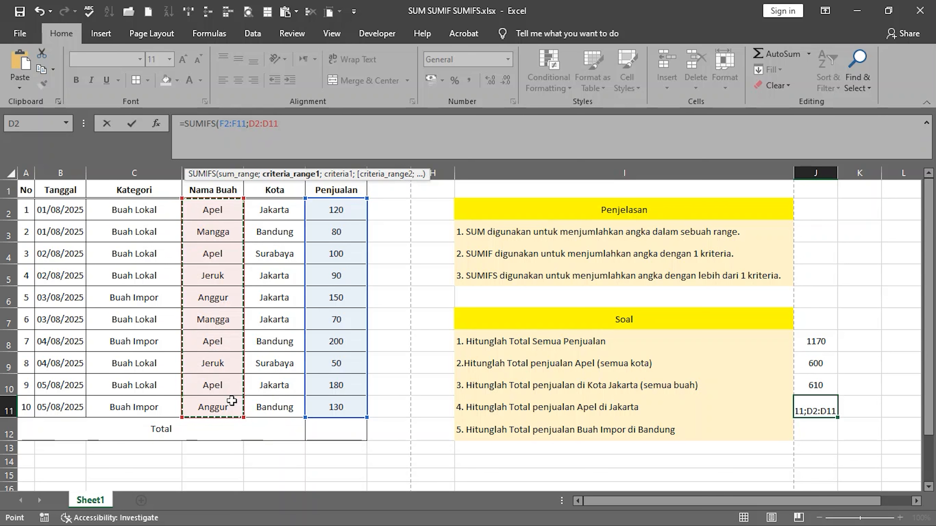
pyautogui.write(';')
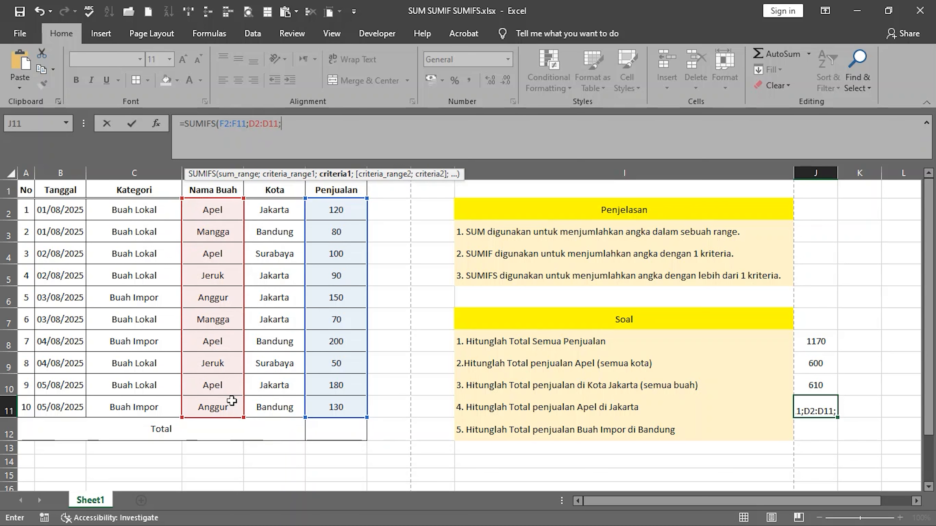
pyautogui.write('"Apel"')
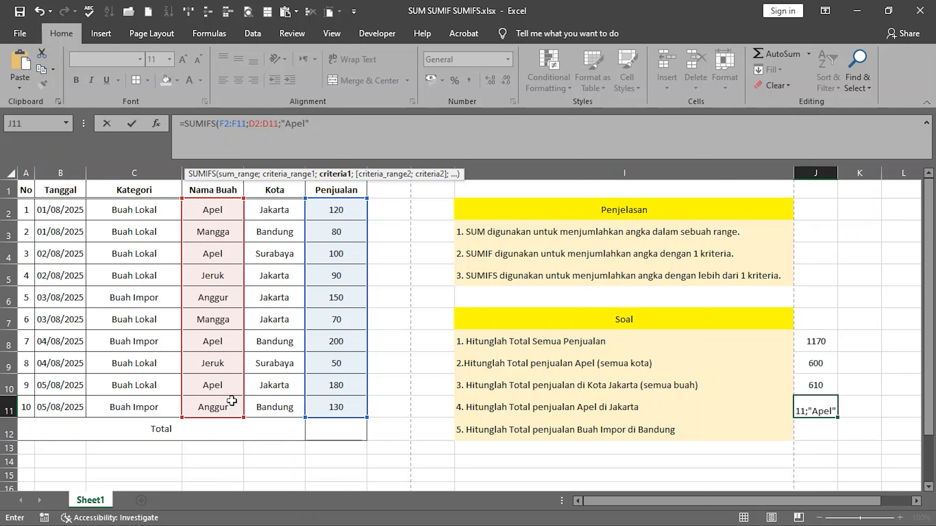
pyautogui.write(';')
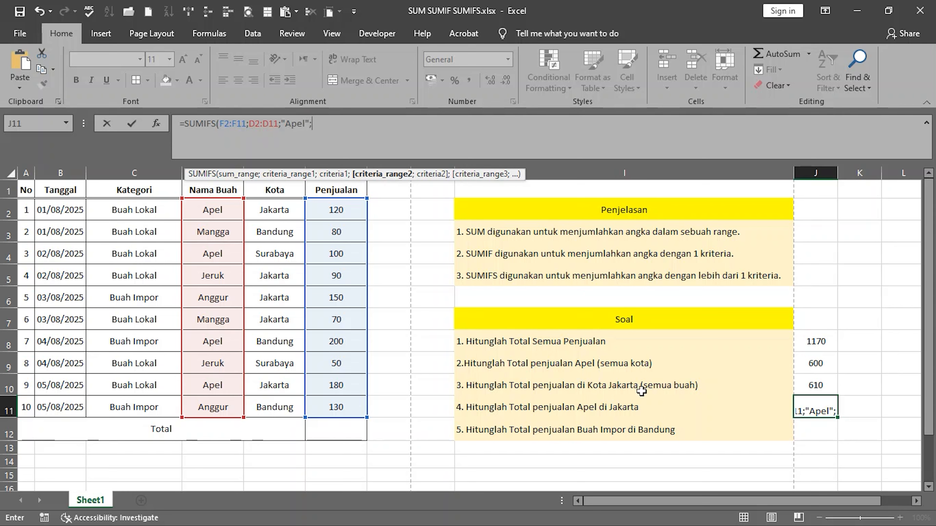
pyautogui.moveTo(275, 211); pyautogui.dragTo(290, 403)
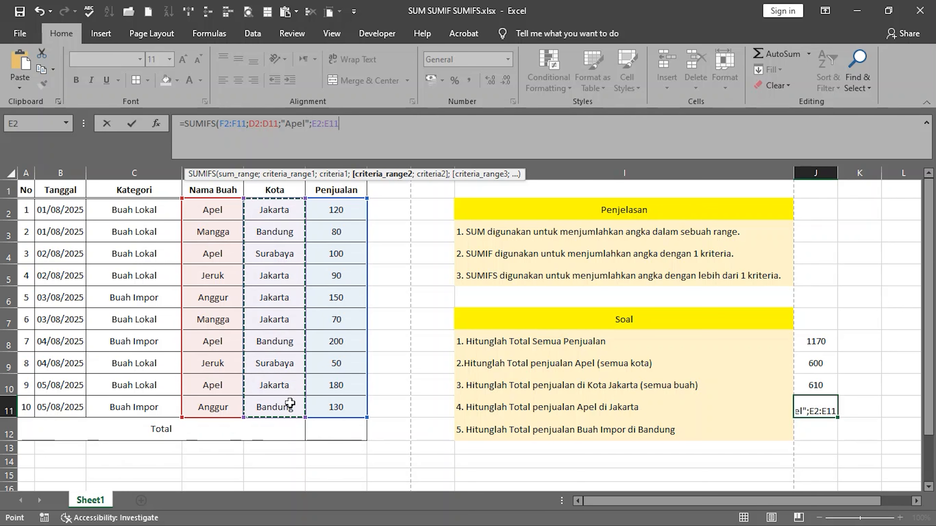
pyautogui.write(';"jakarta:')
pyautogui.press('BackSpace')
pyautogui.write('"')
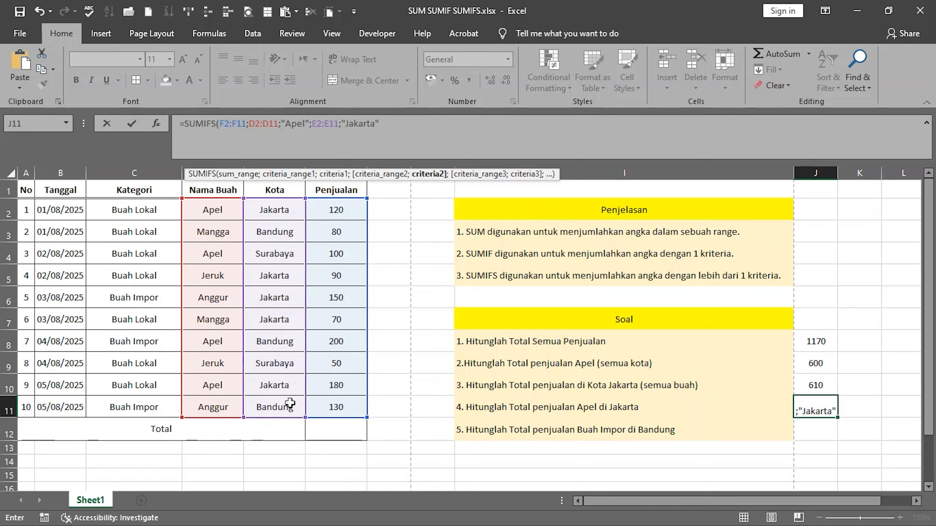
pyautogui.press('Return')
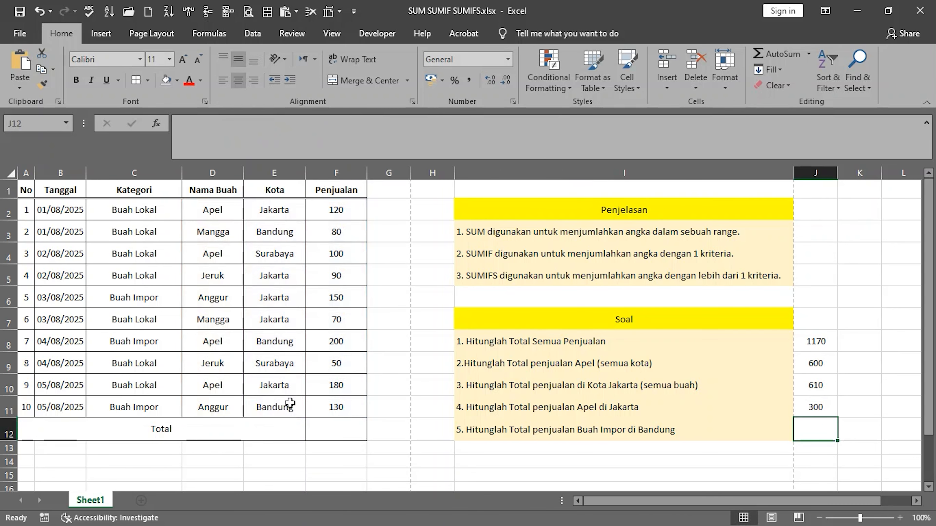
pyautogui.press('Up')
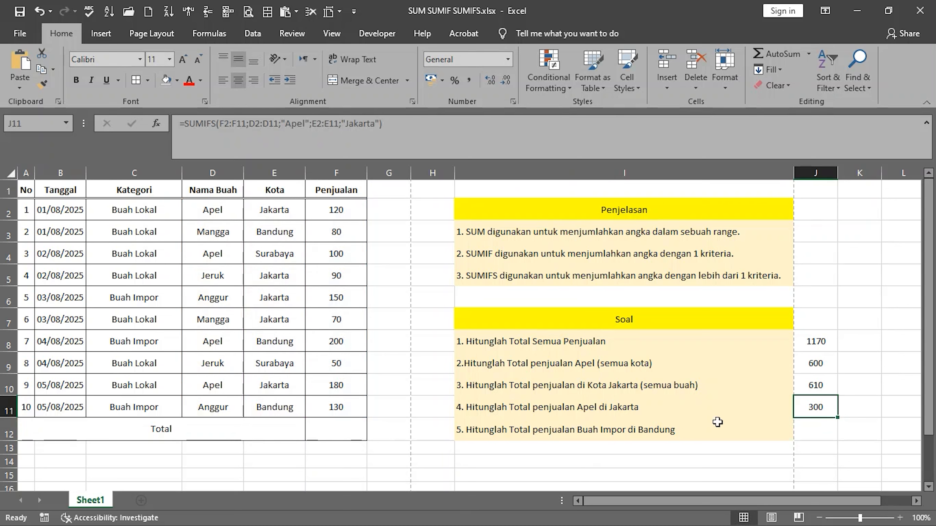
# Start a SUMIFS formula in J12 for total Buah Impor sales in Bandung, using F2:F11 as sum range
pyautogui.scroll(-2, 717, 422)
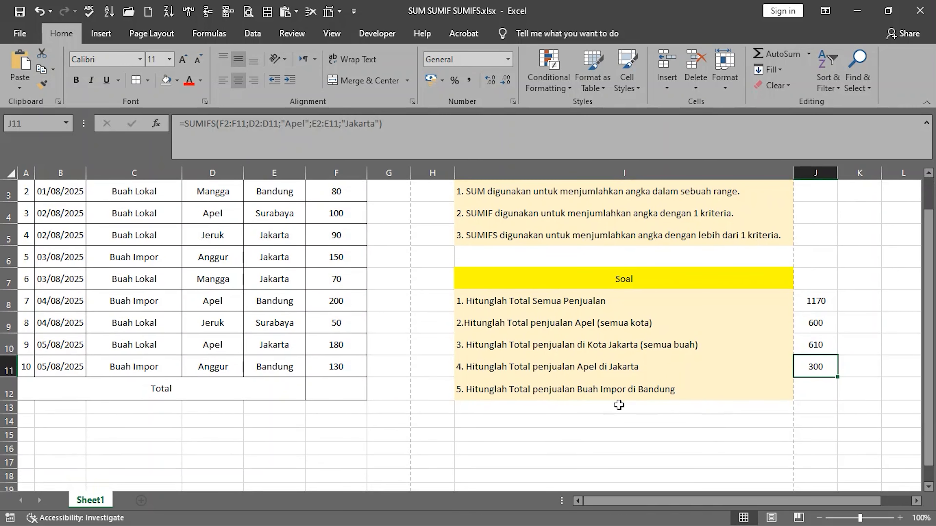
pyautogui.click(498, 391)
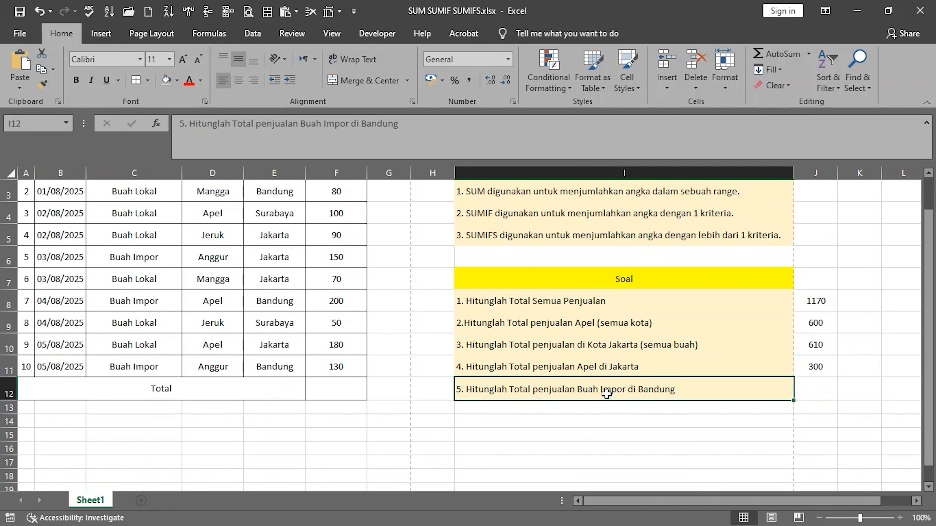
pyautogui.click(586, 370)
pyautogui.click(590, 391)
pyautogui.click(808, 395)
pyautogui.write('=')
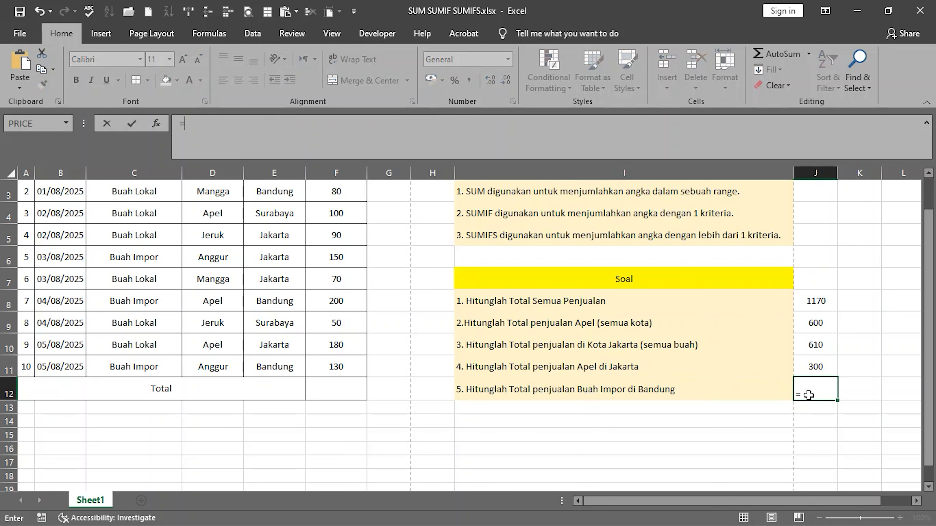
pyautogui.write('sumi')
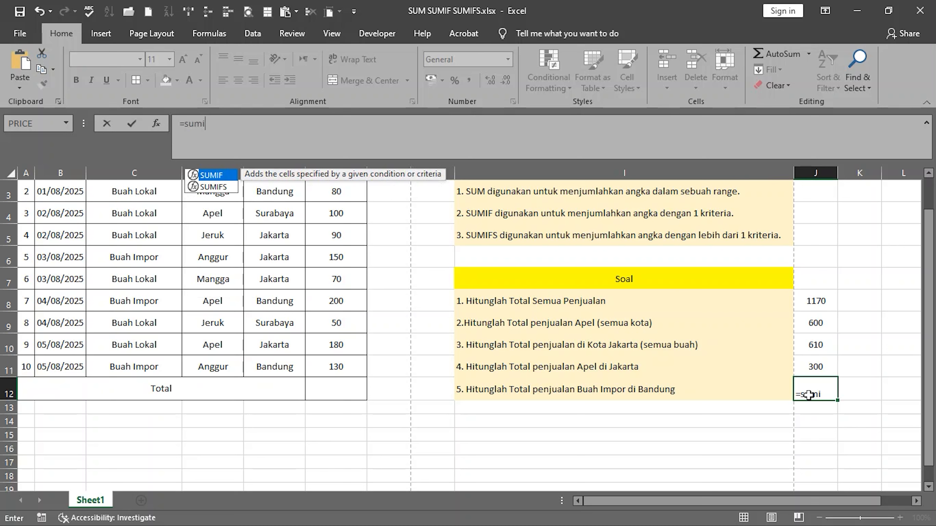
pyautogui.write('fs')
pyautogui.press('Tab')
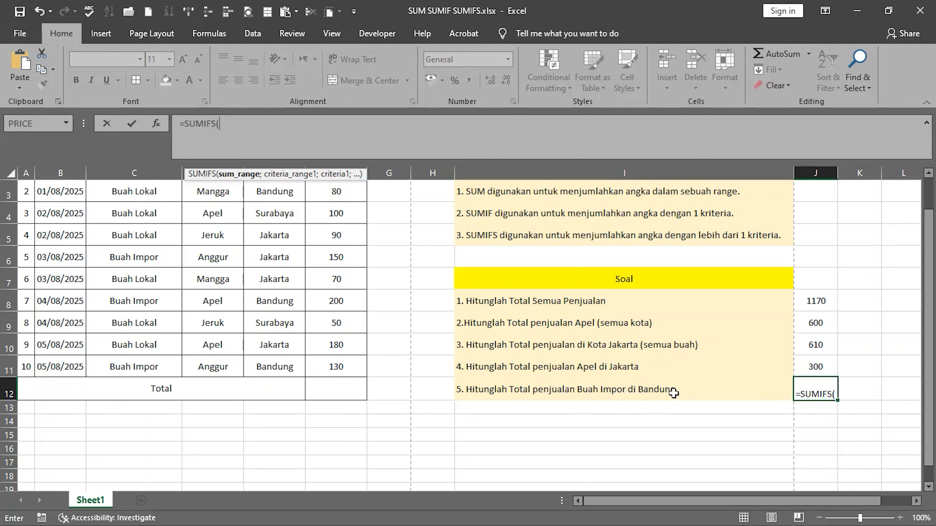
pyautogui.scroll(2, 369, 236)
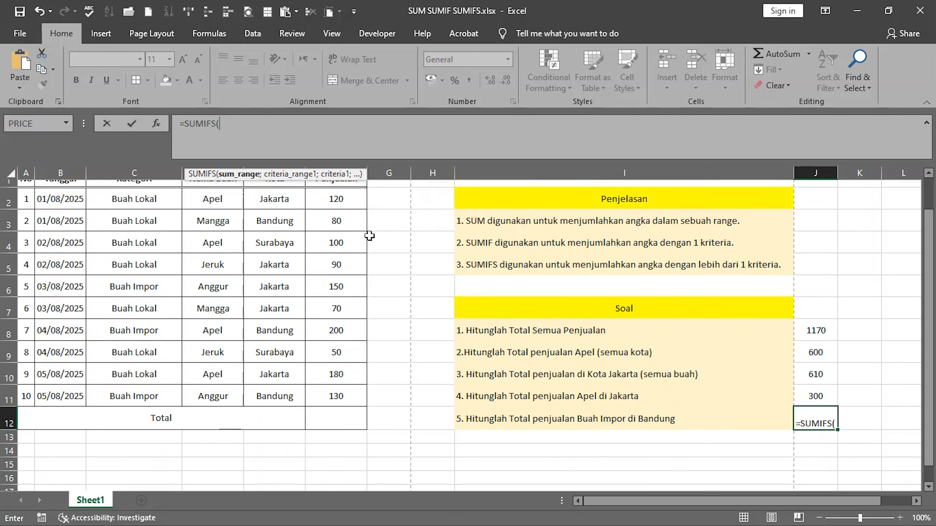
pyautogui.moveTo(341, 211); pyautogui.dragTo(345, 404)
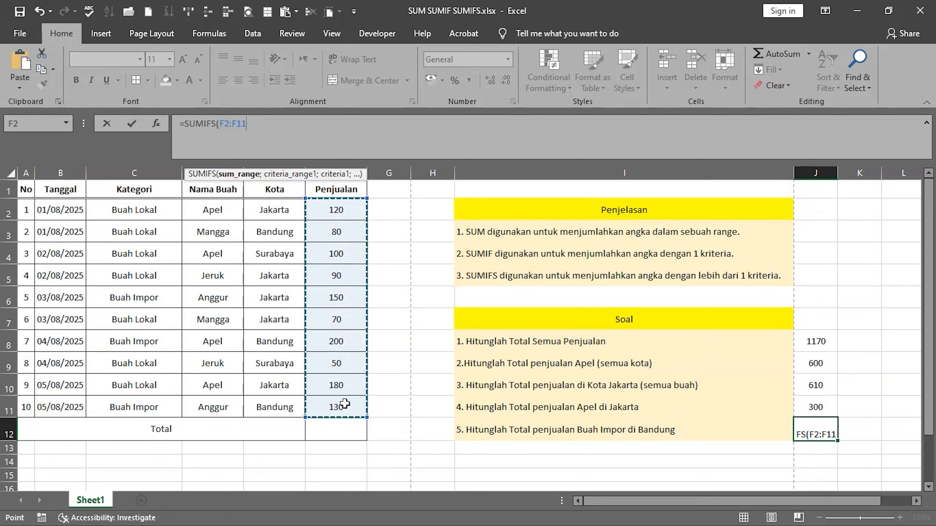
pyautogui.write(';')
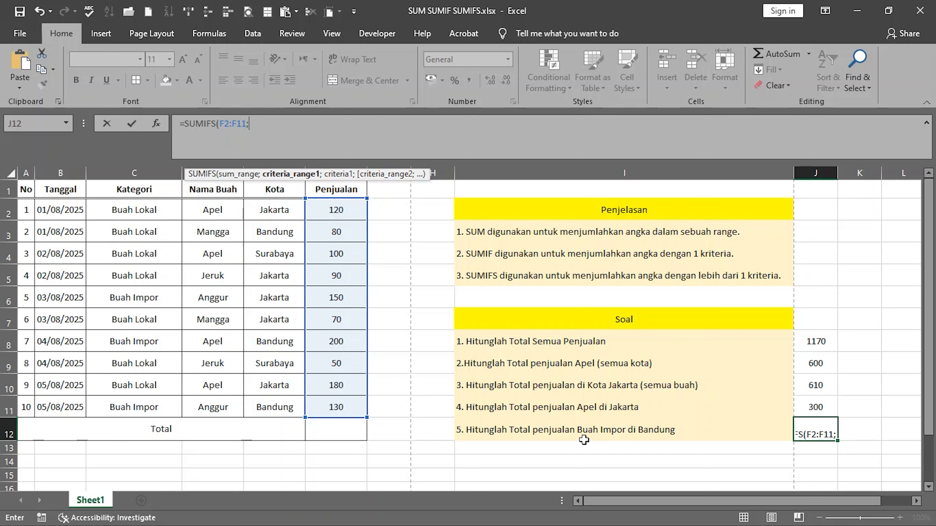
# Complete the J12 SUMIFS formula with criteria range C2:C11 matching "buah Impor" and E2:E11 matching "bandung"
pyautogui.moveTo(134, 209); pyautogui.dragTo(148, 404)
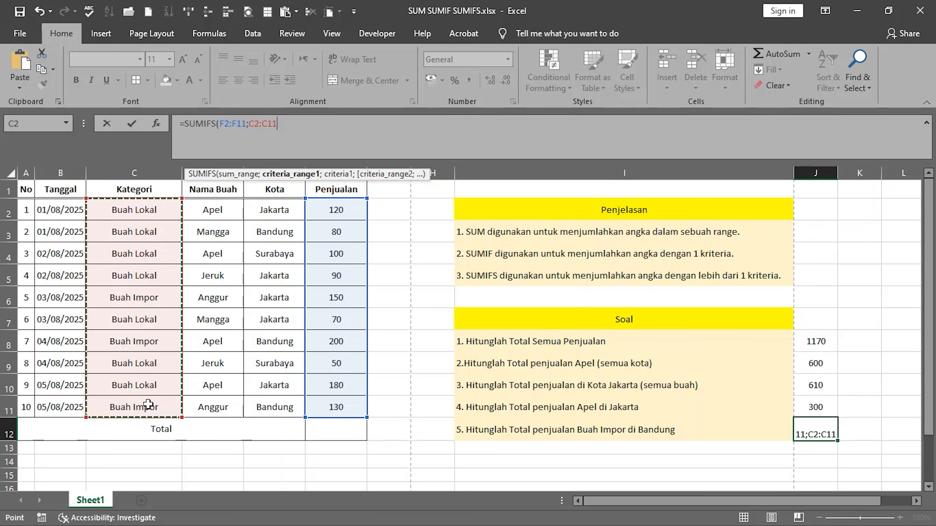
pyautogui.write(';"')
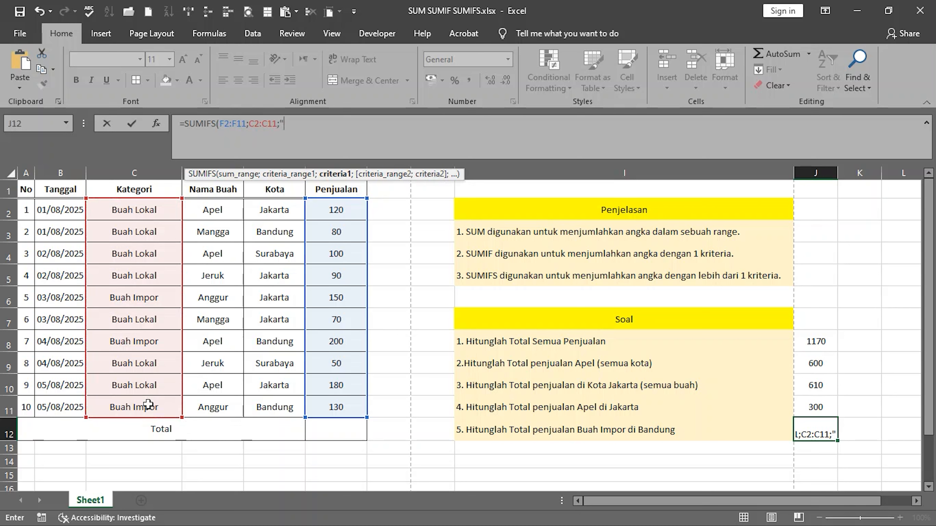
pyautogui.write('buah Impor"')
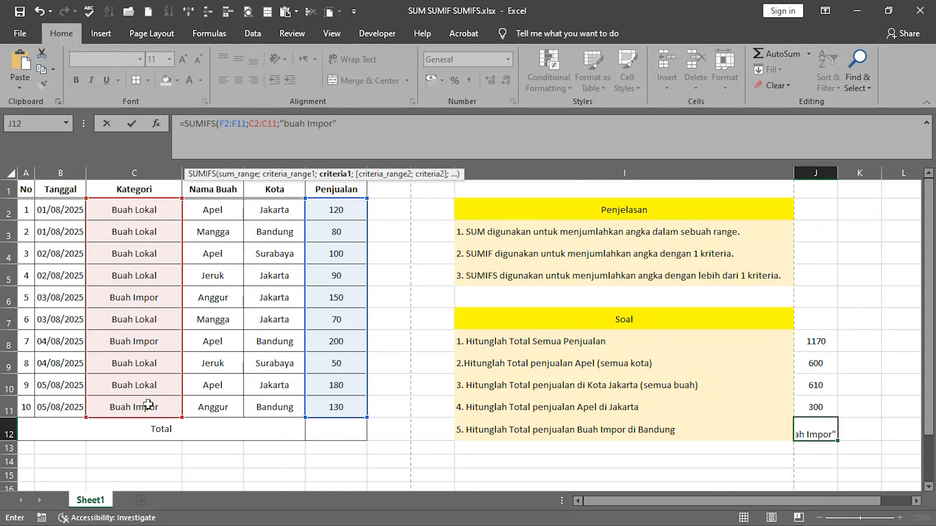
pyautogui.write(';')
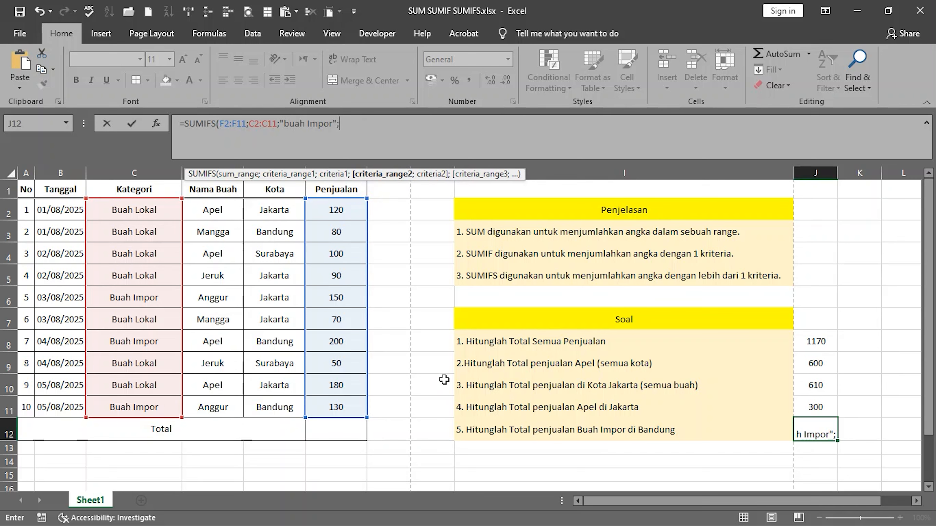
pyautogui.moveTo(287, 260); pyautogui.dragTo(293, 404)
pyautogui.write(';')
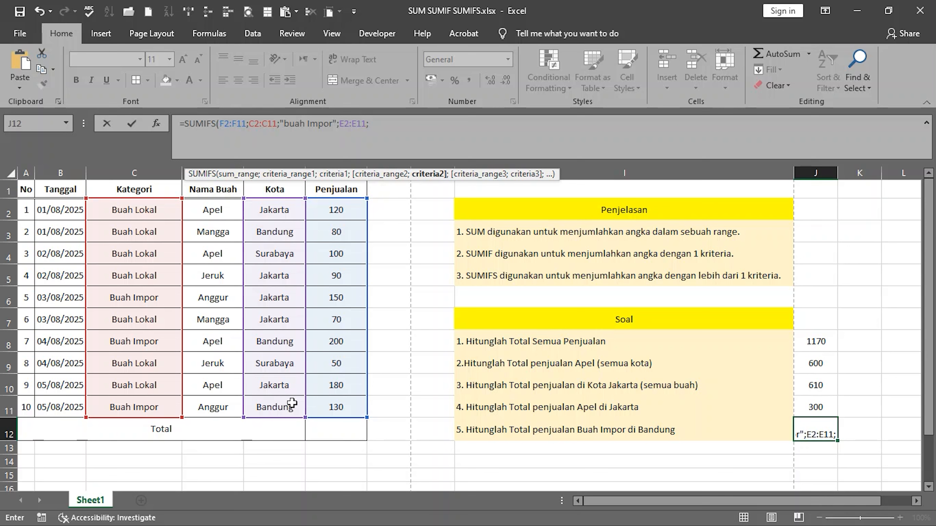
pyautogui.write('"bandung")')
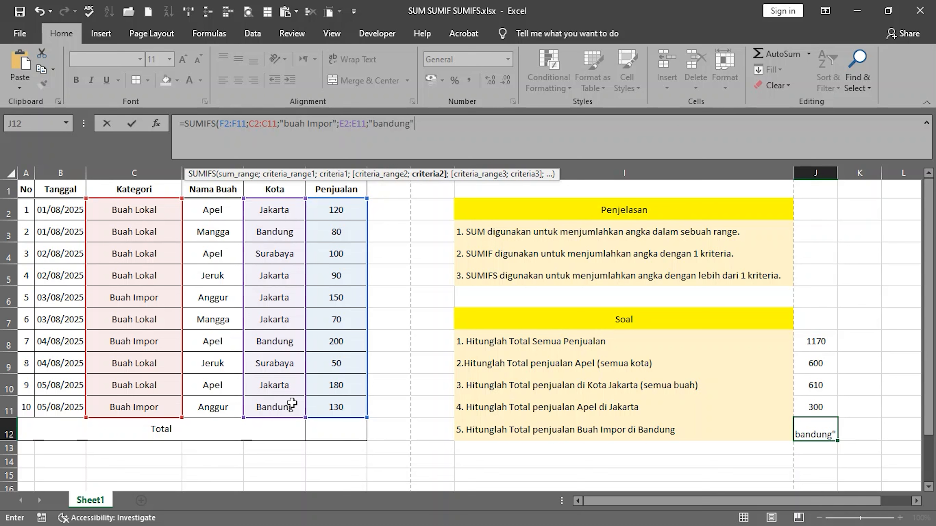
pyautogui.press('Return')
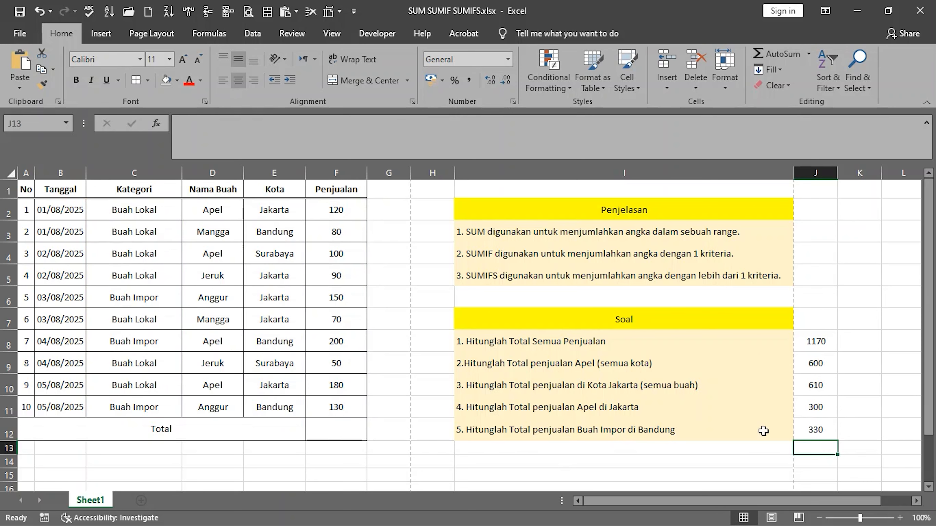
pyautogui.scroll(-1, 519, 386)
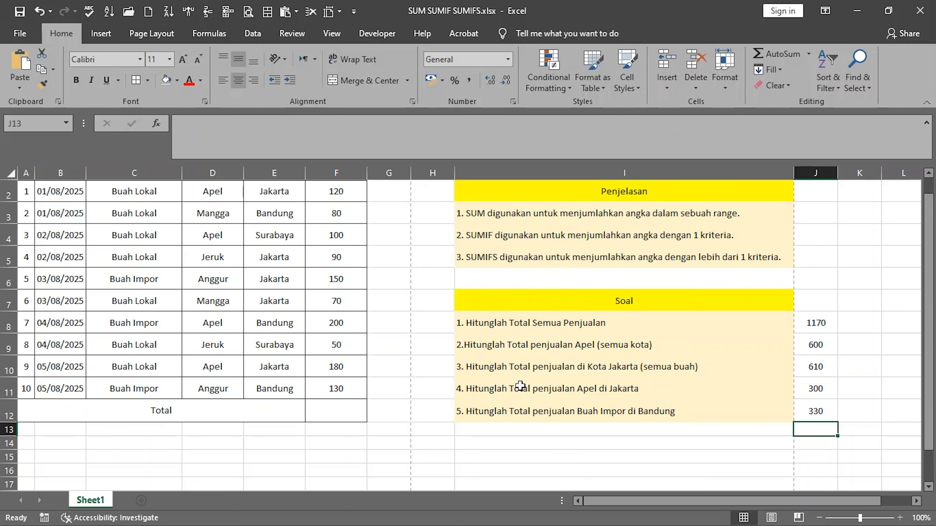